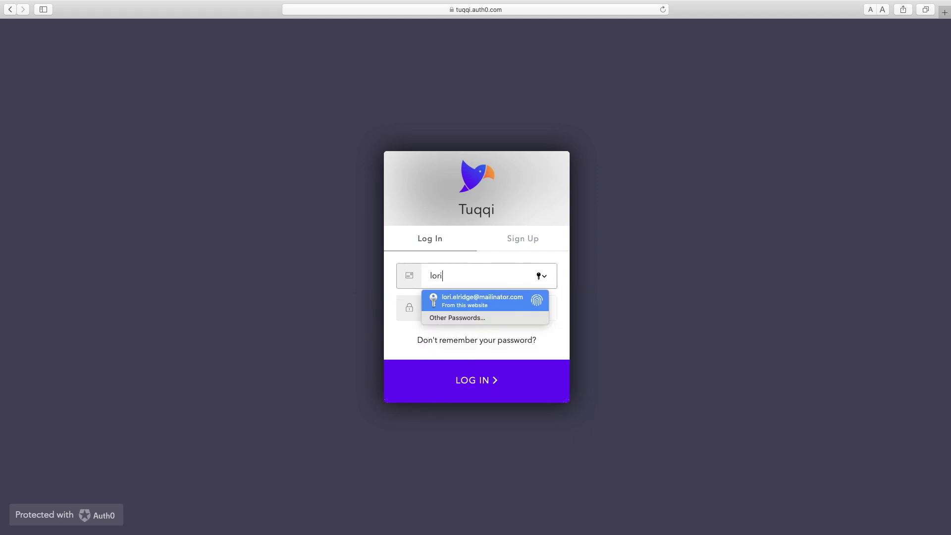
Log in to Tuqqi with the saved credentials and load the Feed page.
key("Return")
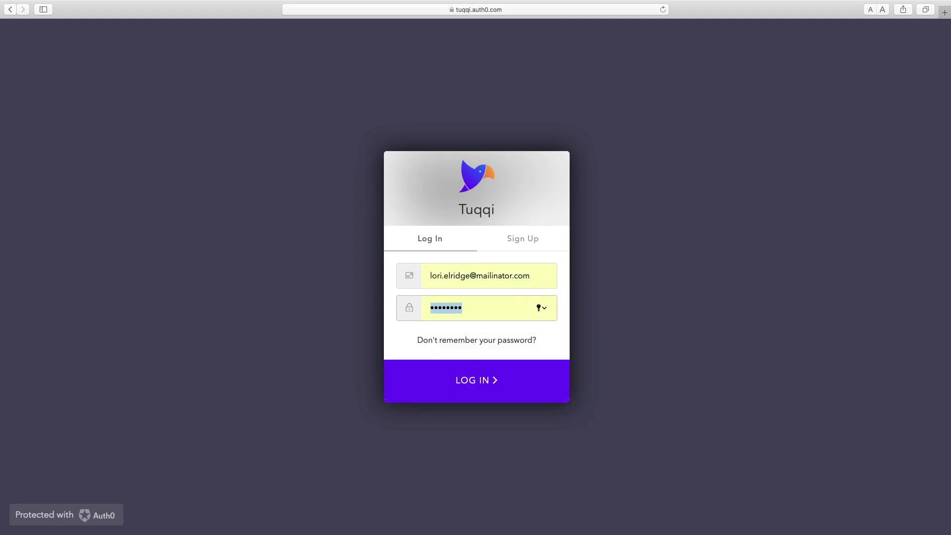
key("Return")
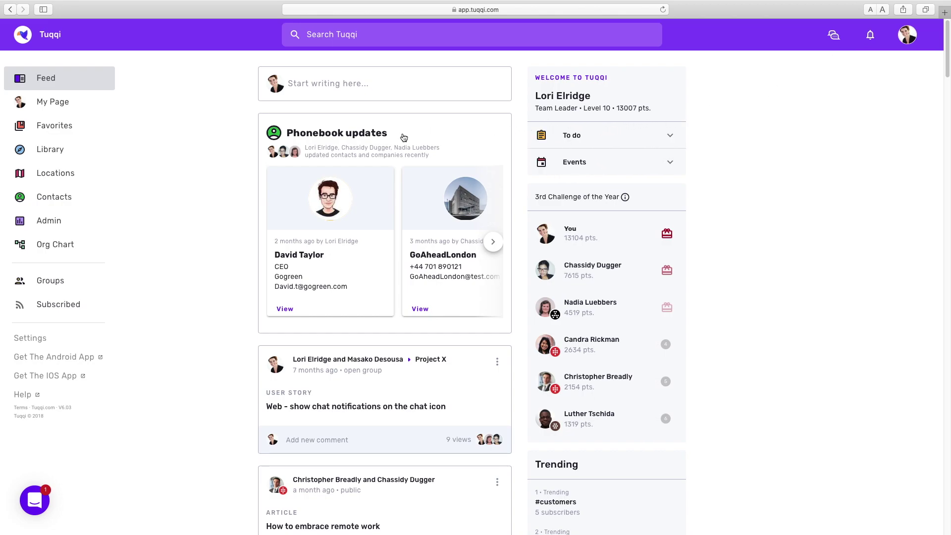
scroll(372, 157, "down", 5)
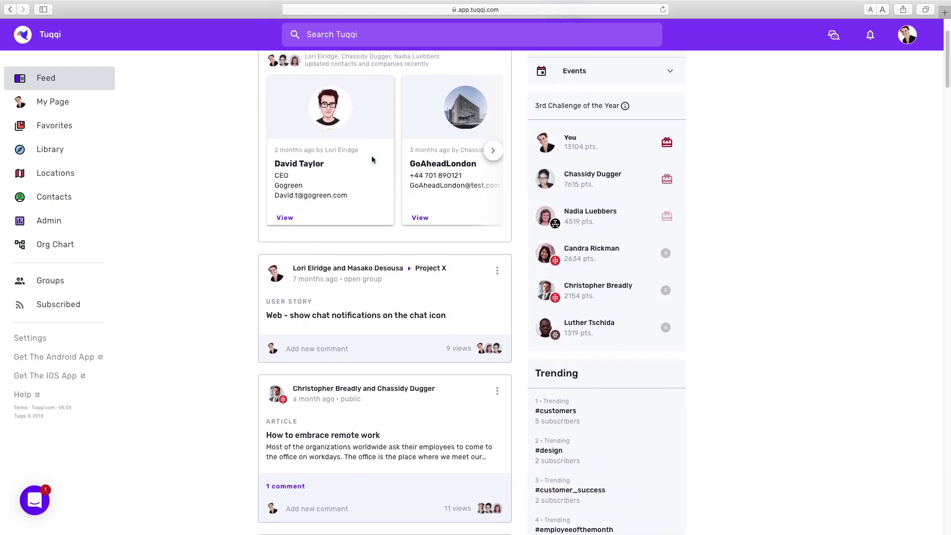
scroll(372, 159, "down", 4)
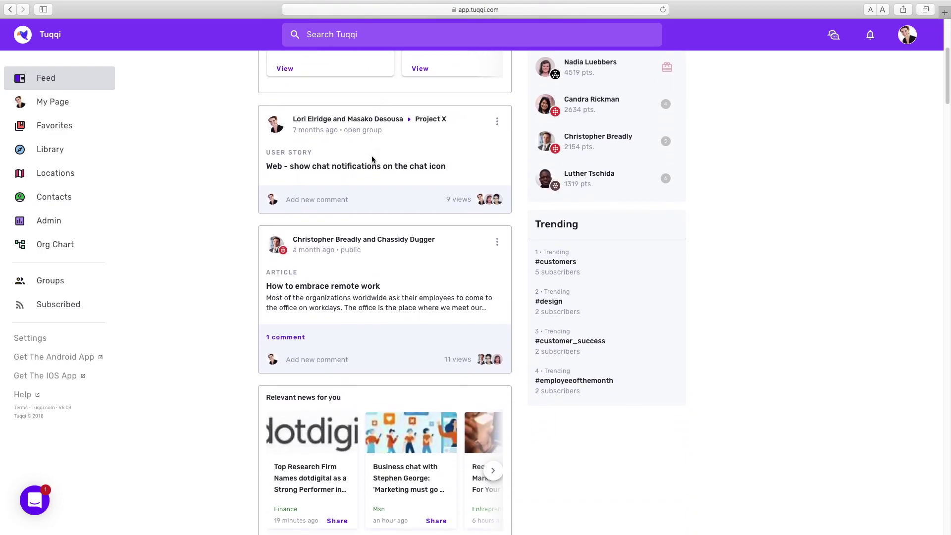
scroll(372, 159, "down", 1)
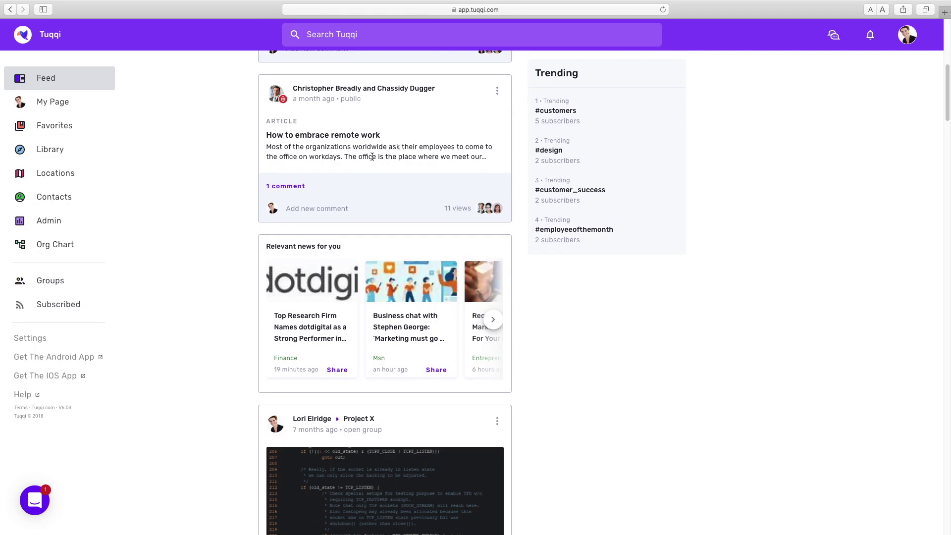
scroll(372, 157, "down", 10)
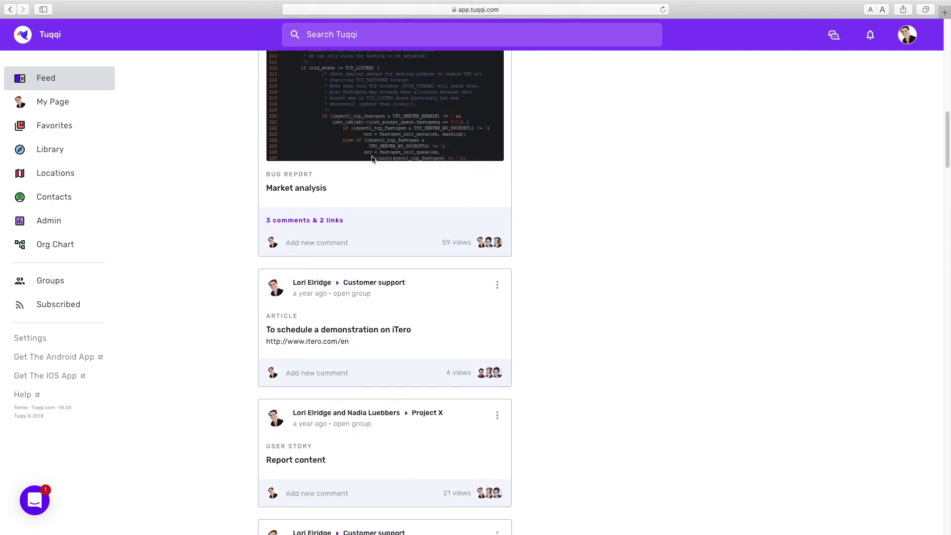
scroll(372, 159, "down", 8)
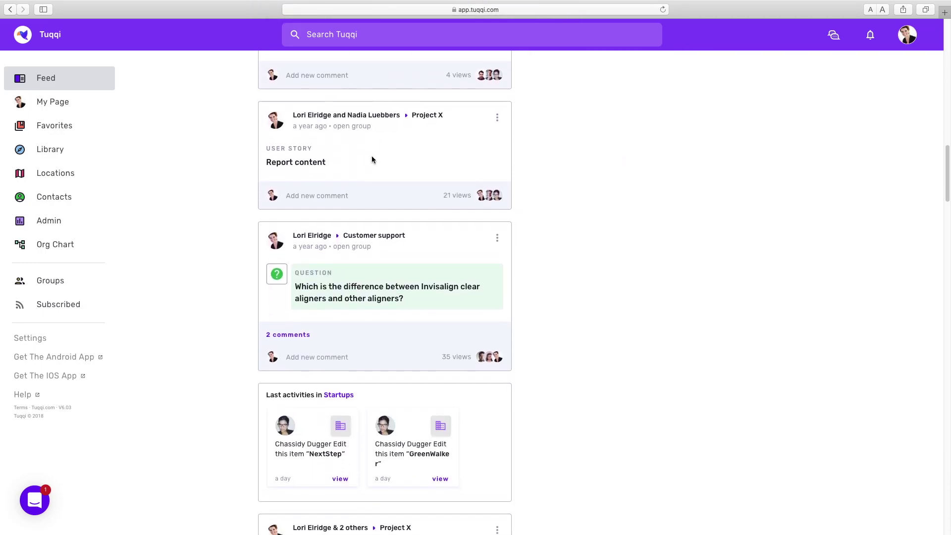
scroll(372, 159, "down", 10)
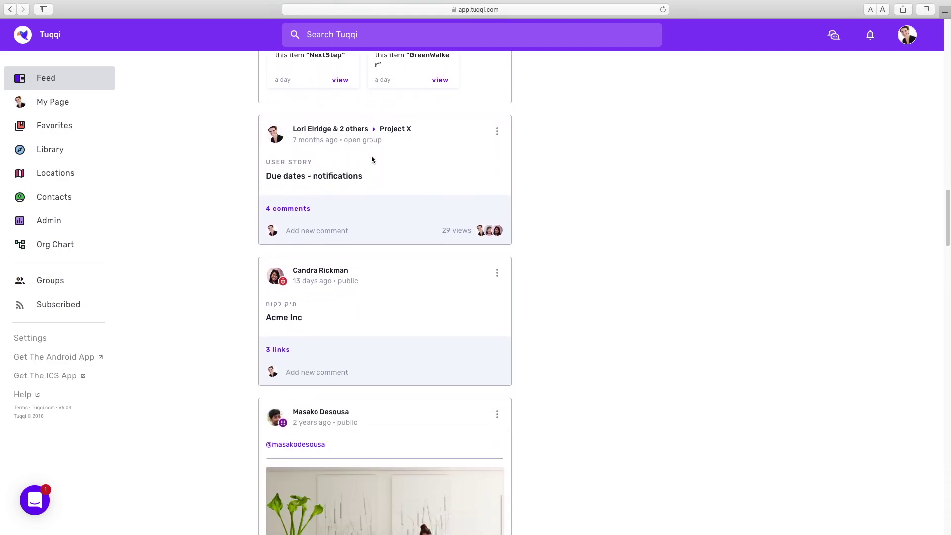
scroll(371, 159, "down", 10)
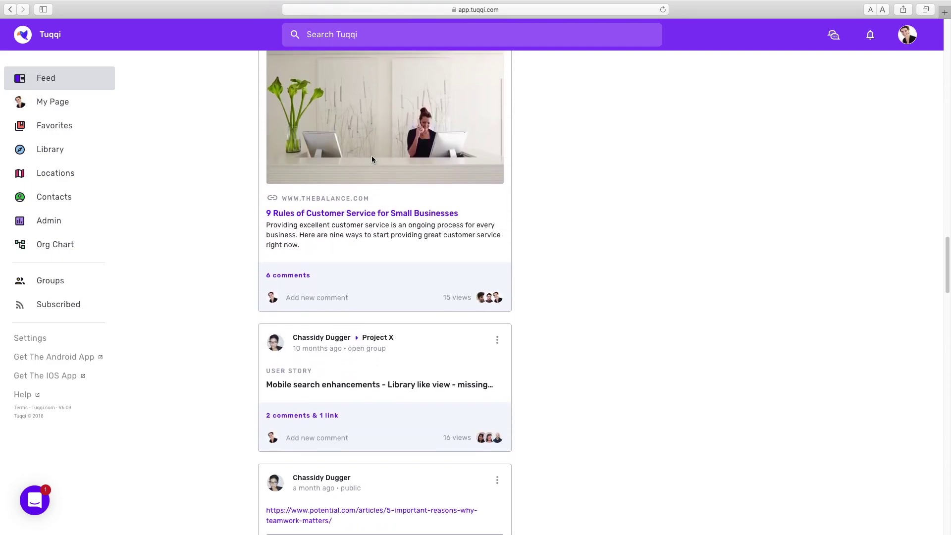
scroll(372, 158, "down", 7)
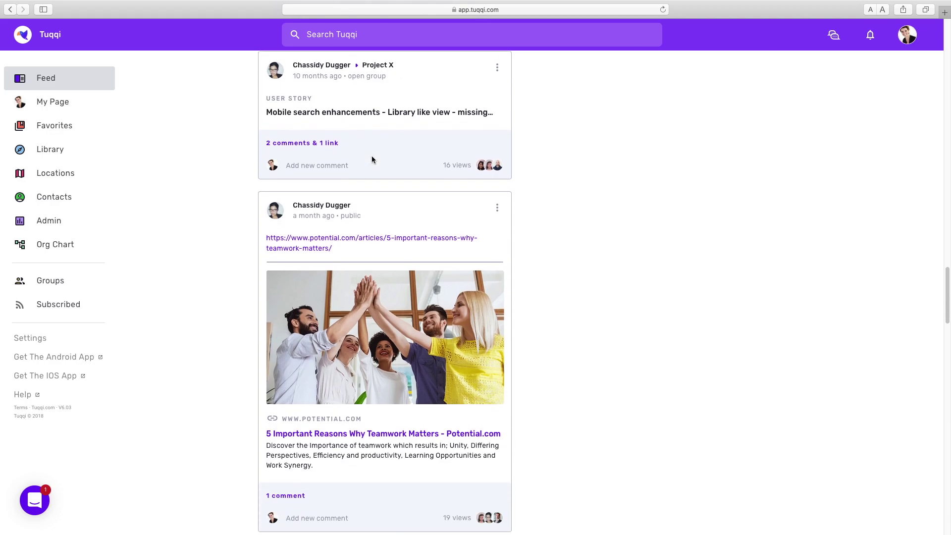
scroll(372, 158, "down", 5)
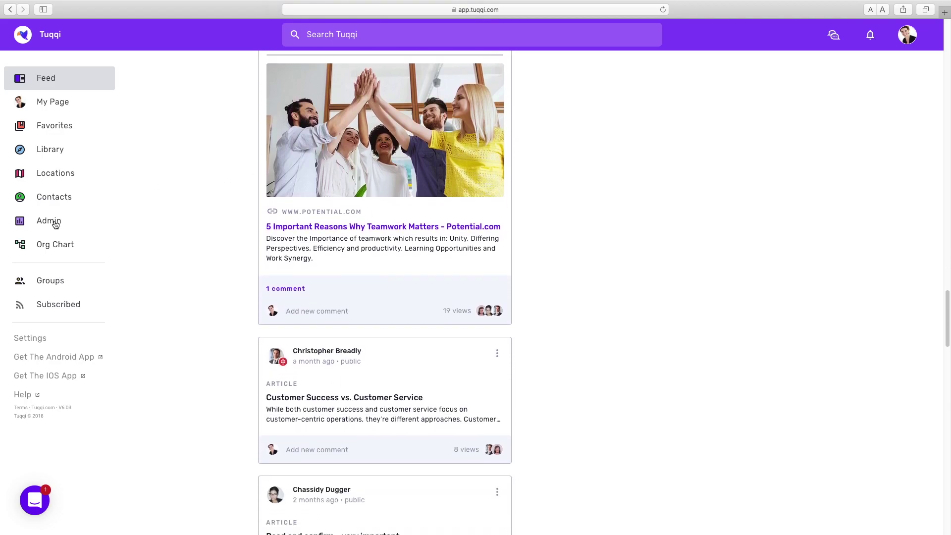
Open the Project X group, scroll across its Kanban board, then switch to its feed view.
left_click(52, 281)
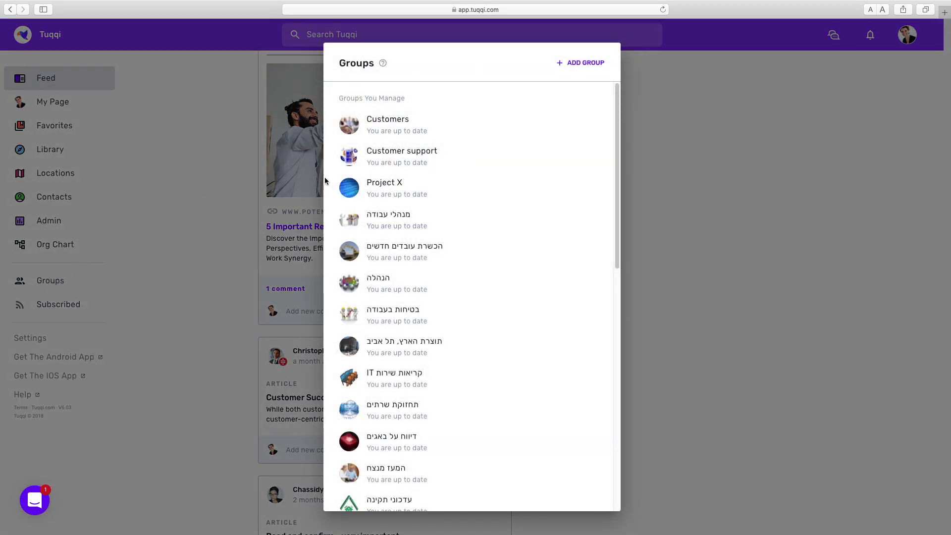
left_click(368, 186)
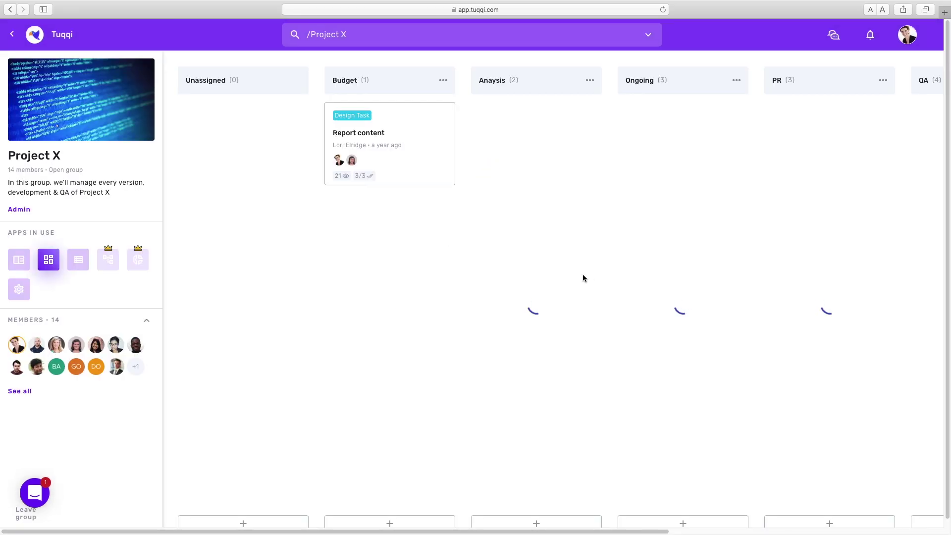
scroll(624, 284, "right", 5)
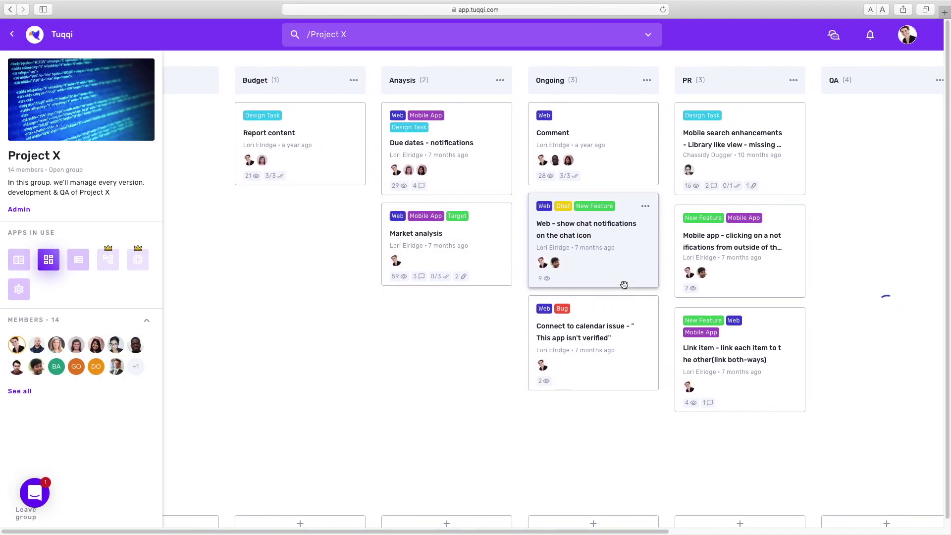
scroll(624, 285, "right", 3)
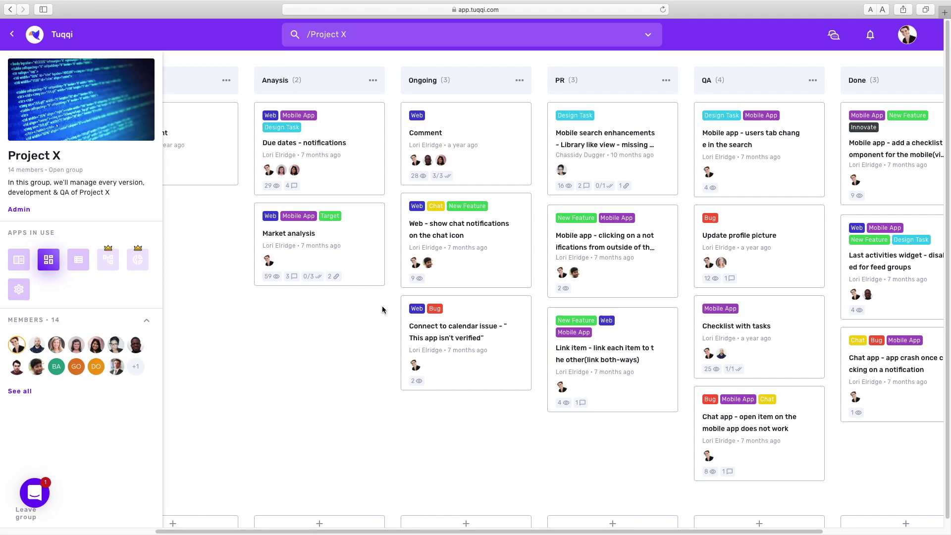
left_click(15, 259)
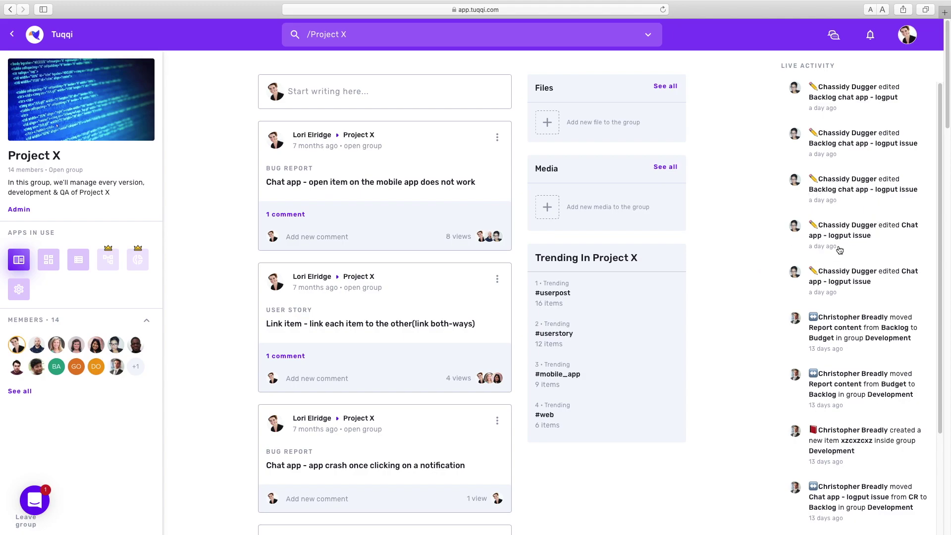
left_click(79, 260)
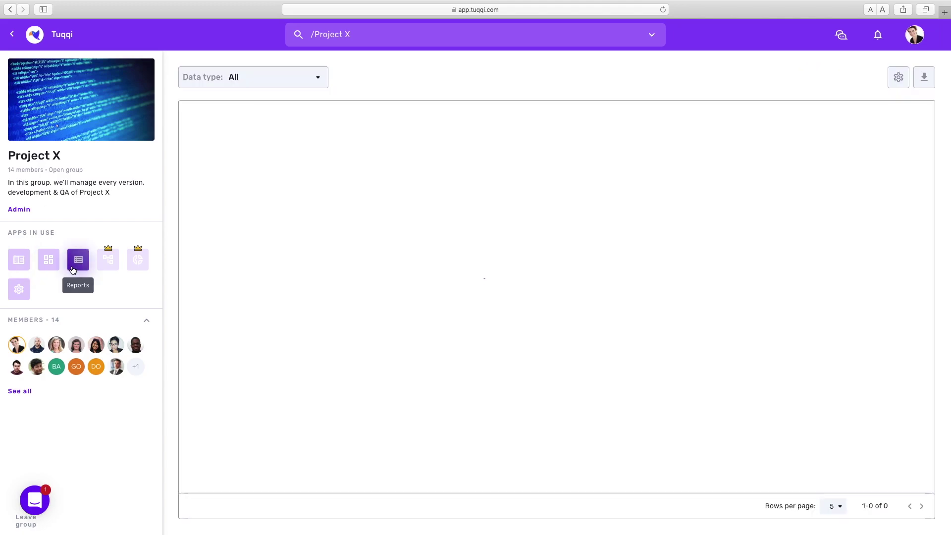
left_click(922, 76)
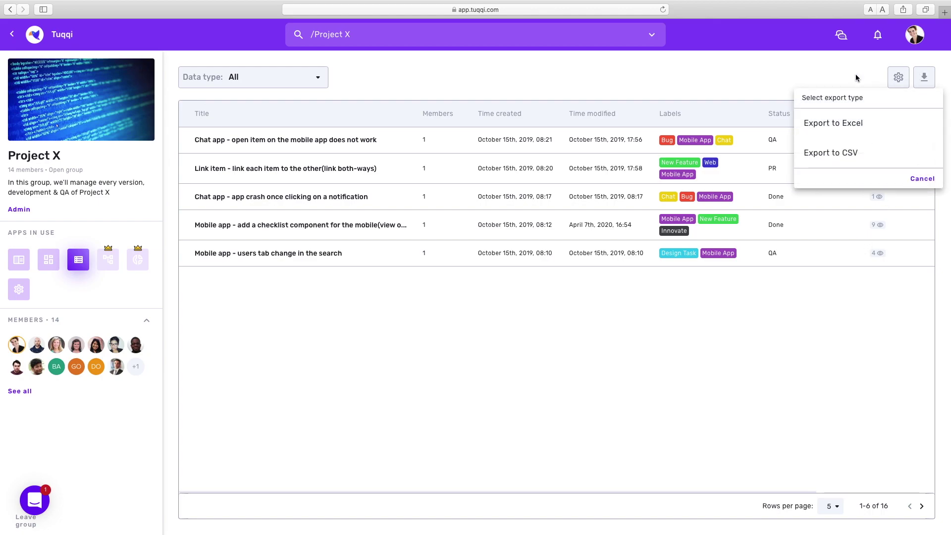
left_click(49, 264)
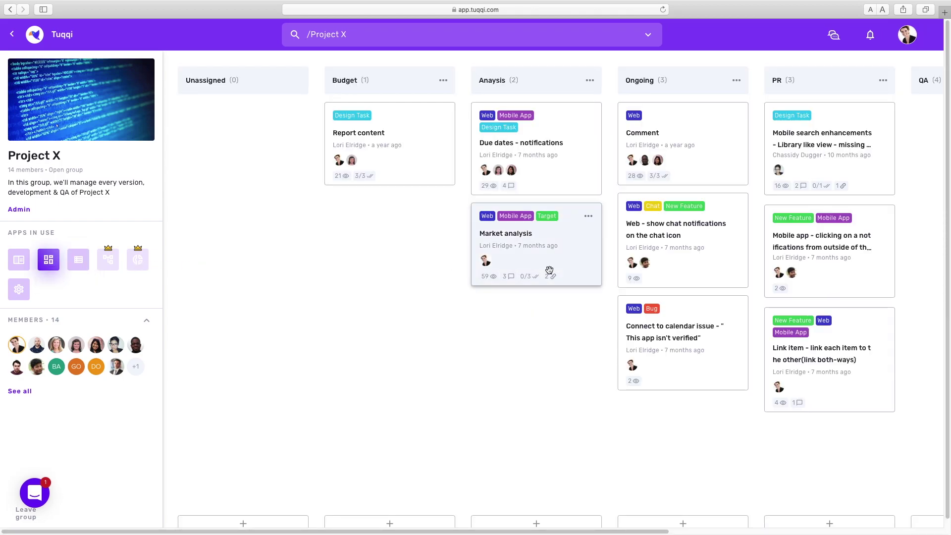
Drag the Market analysis card into Ongoing, then review and close its details.
scroll(547, 270, "right", 1)
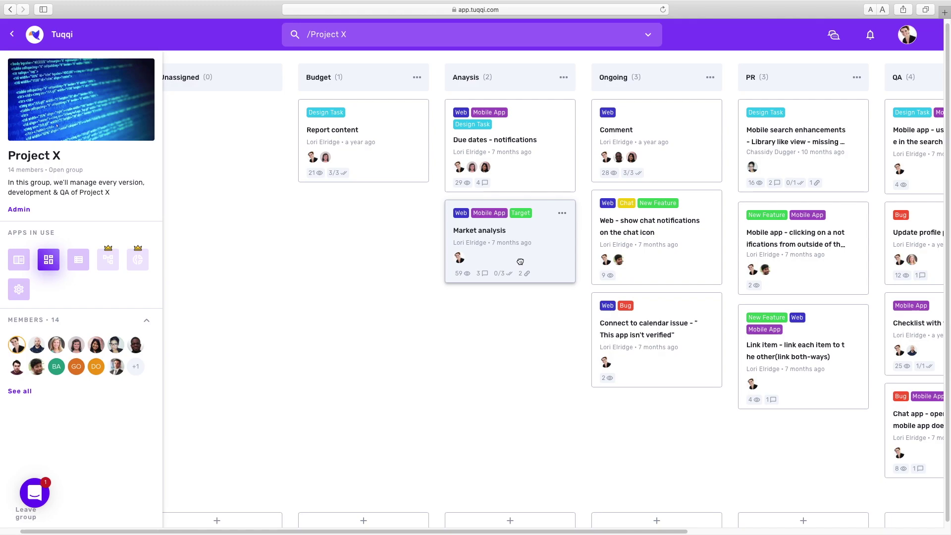
left_click_drag(520, 262, 653, 249)
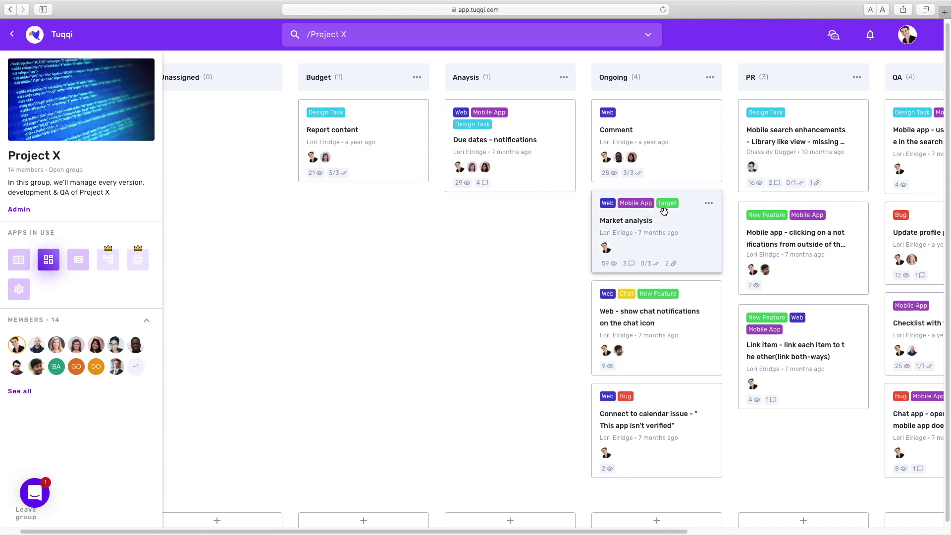
left_click(667, 218)
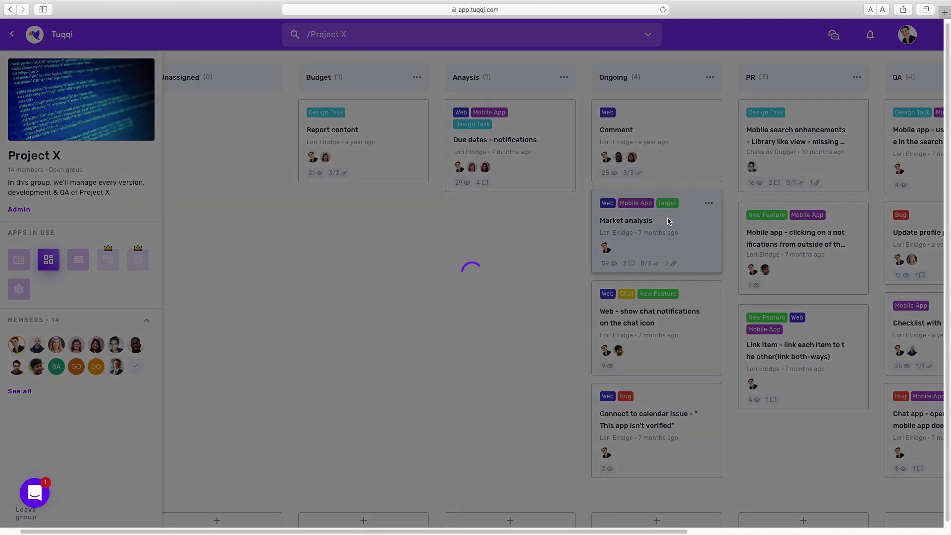
scroll(465, 281, "down", 5)
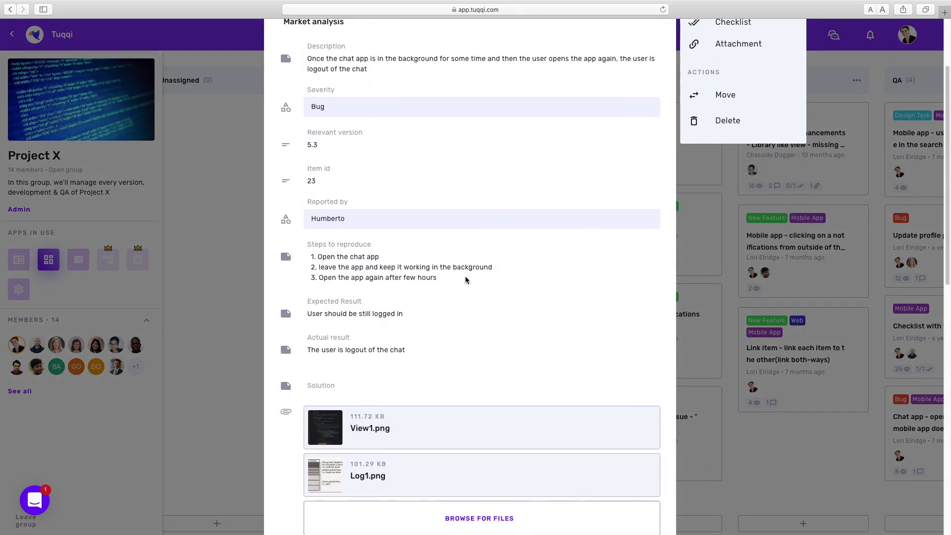
scroll(465, 280, "down", 4)
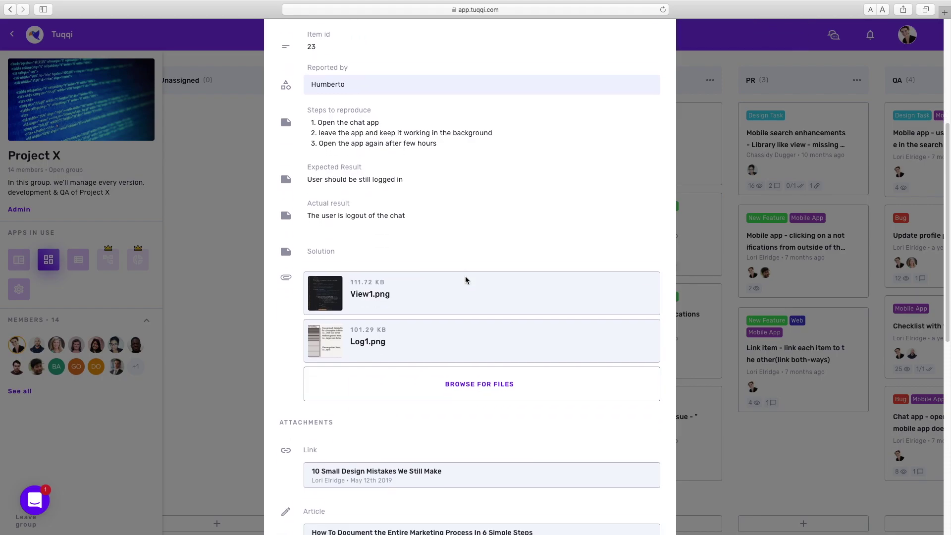
scroll(466, 280, "down", 5)
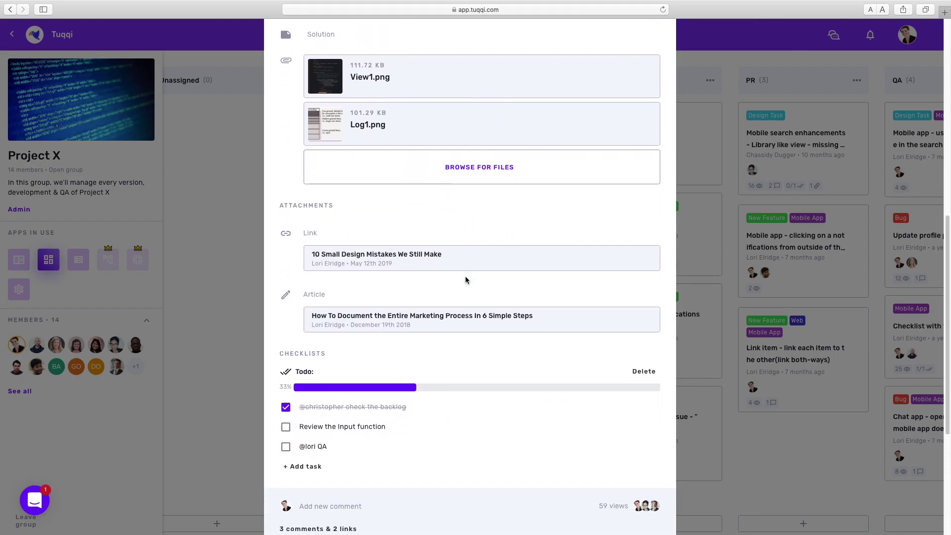
scroll(465, 275, "down", 3)
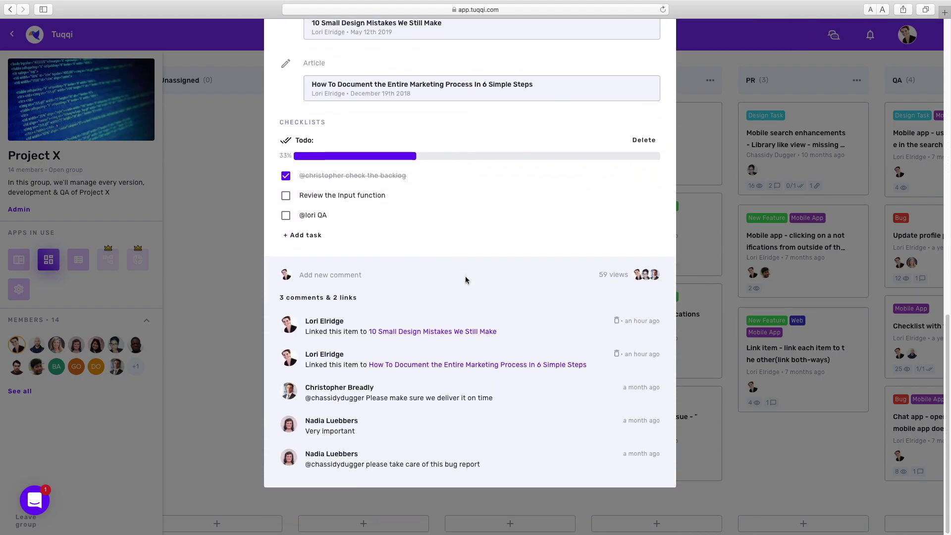
left_click(709, 212)
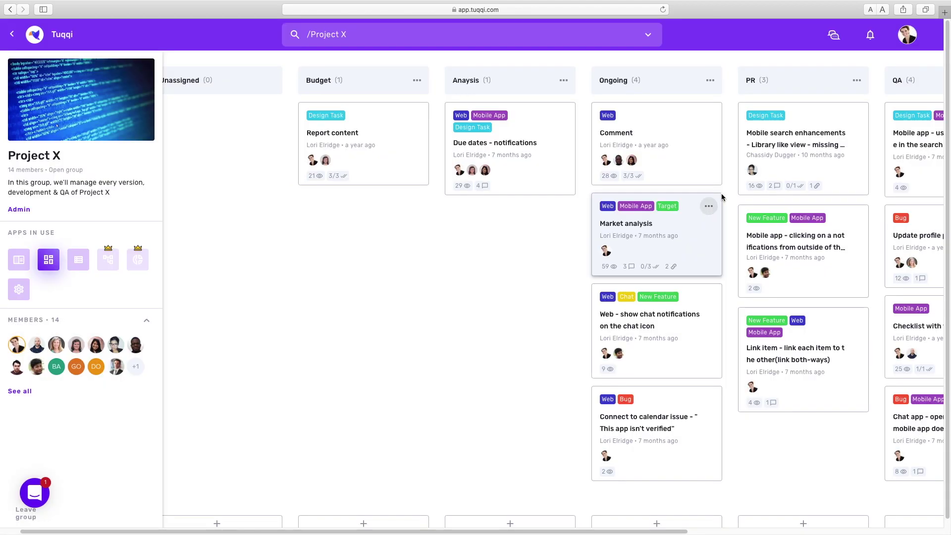
View the Market Analysis conversation in Tuqqi Talk and its options, then return to the Feed.
left_click(834, 37)
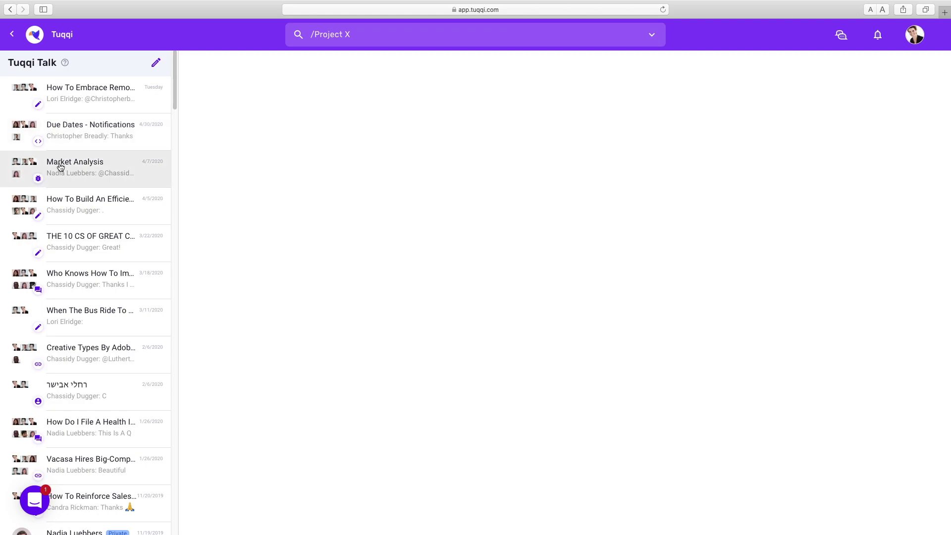
left_click(58, 164)
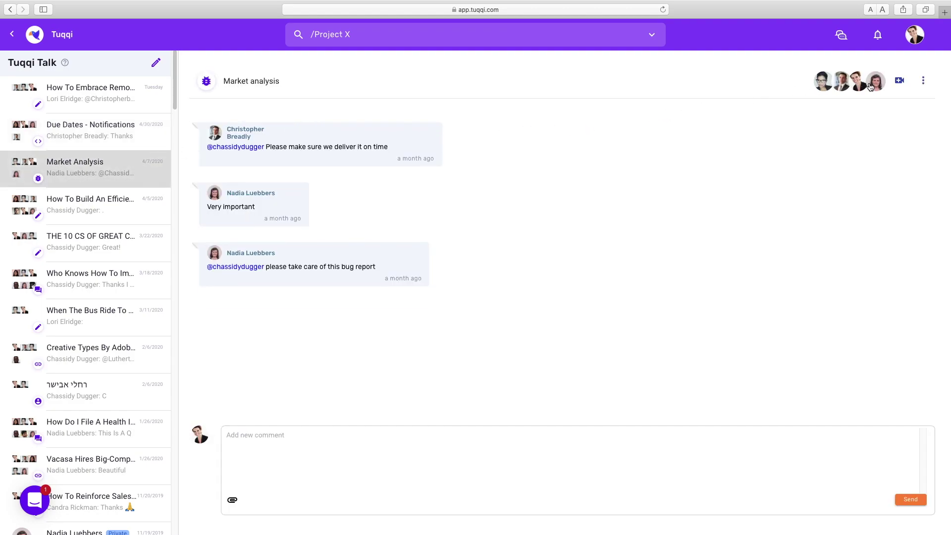
left_click(924, 83)
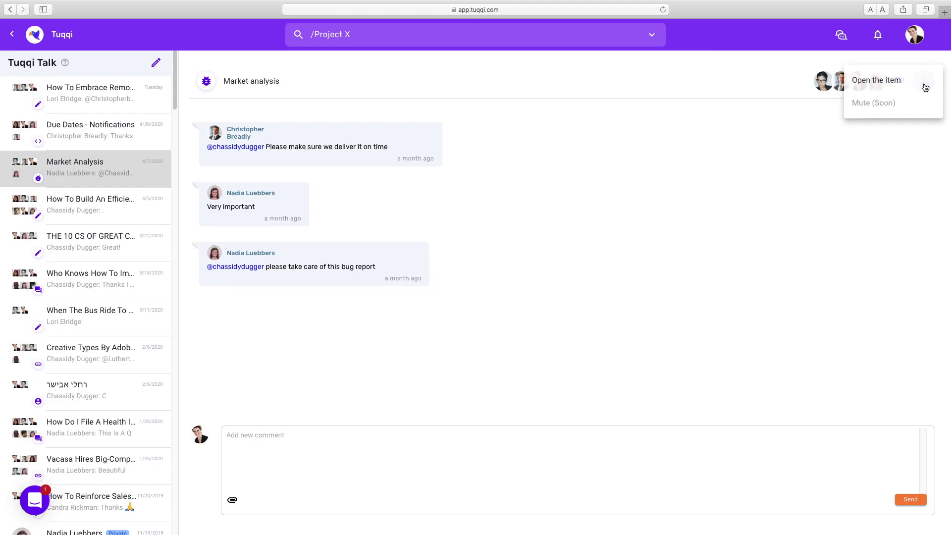
left_click(637, 81)
left_click(56, 34)
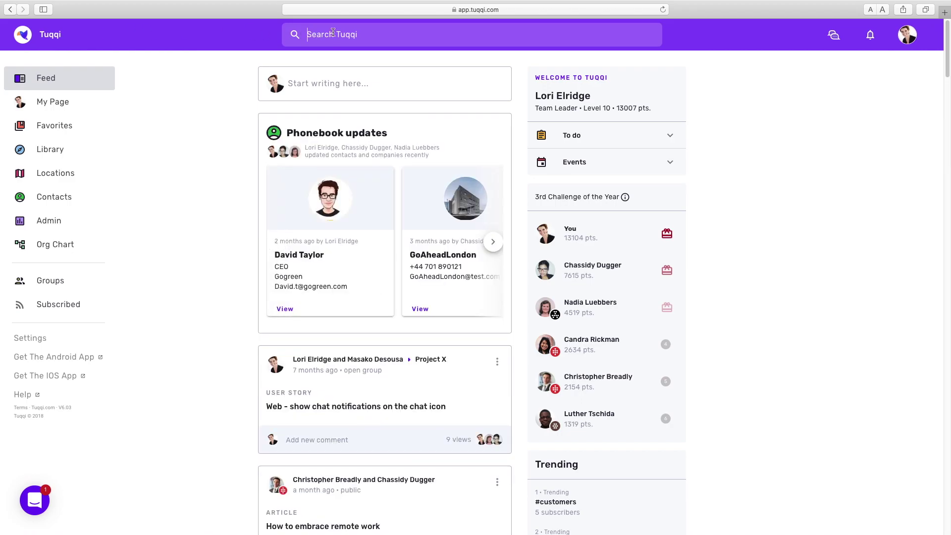
Search 'market analysis' with the Users filter set to a colleague found by typing 'chr'.
left_click(333, 32)
type("market analysis")
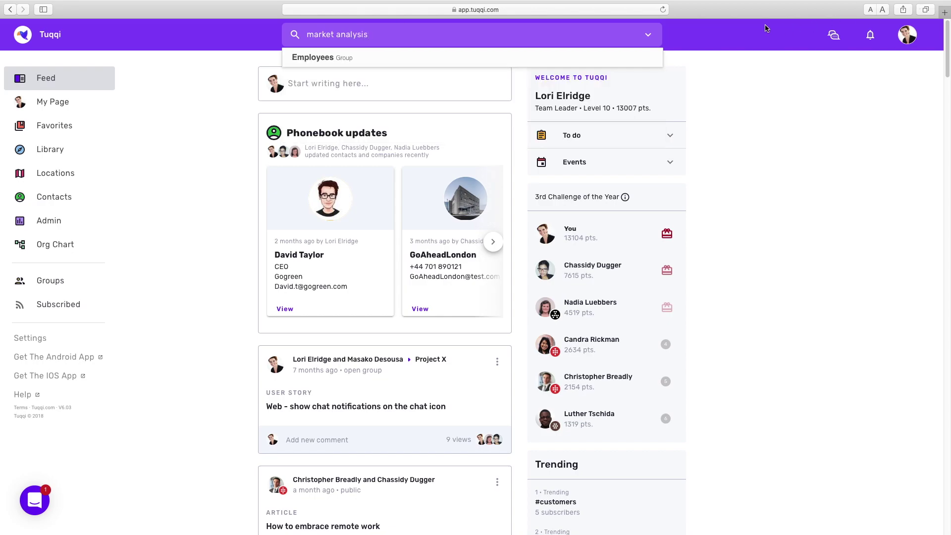
left_click(649, 33)
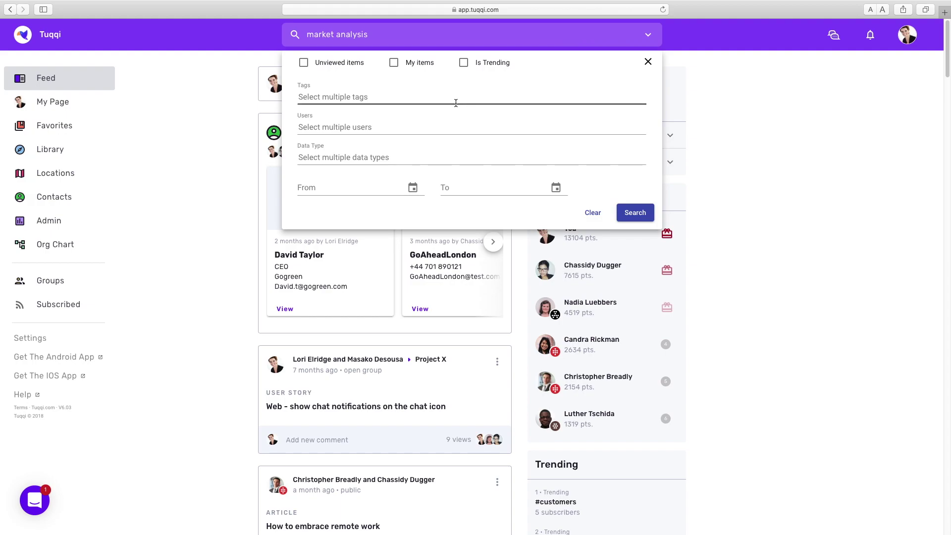
left_click(408, 122)
type("chr")
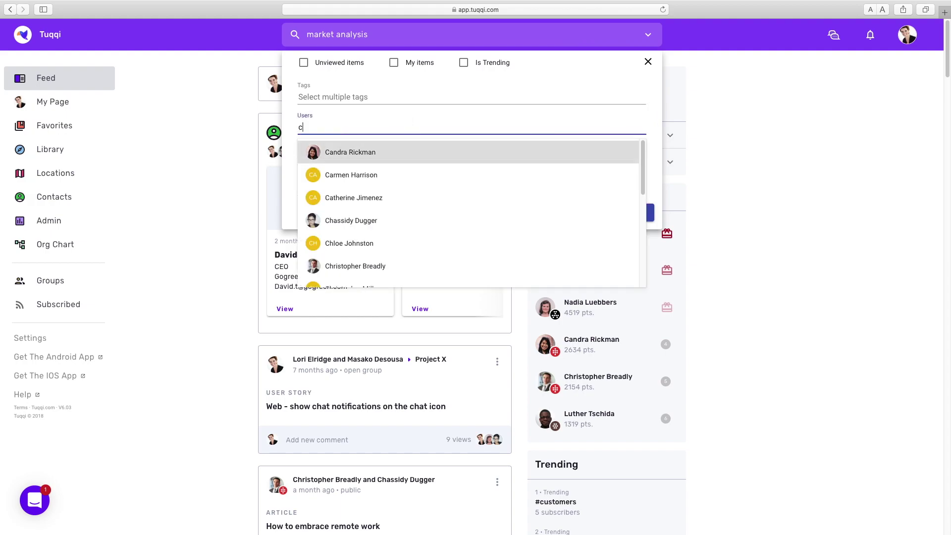
left_click(384, 152)
left_click(629, 238)
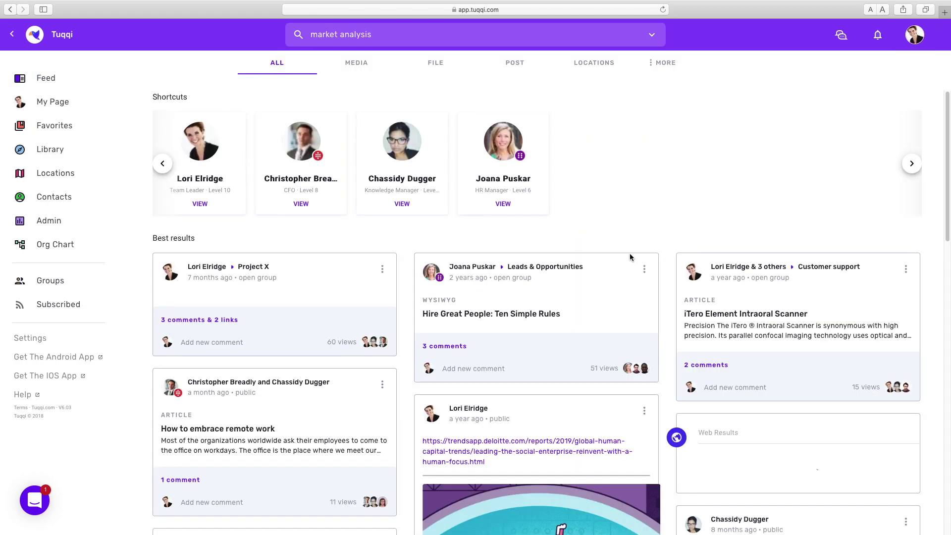
Restrict the market analysis results to the Article data type, then go back to the home feed.
scroll(673, 253, "down", 3)
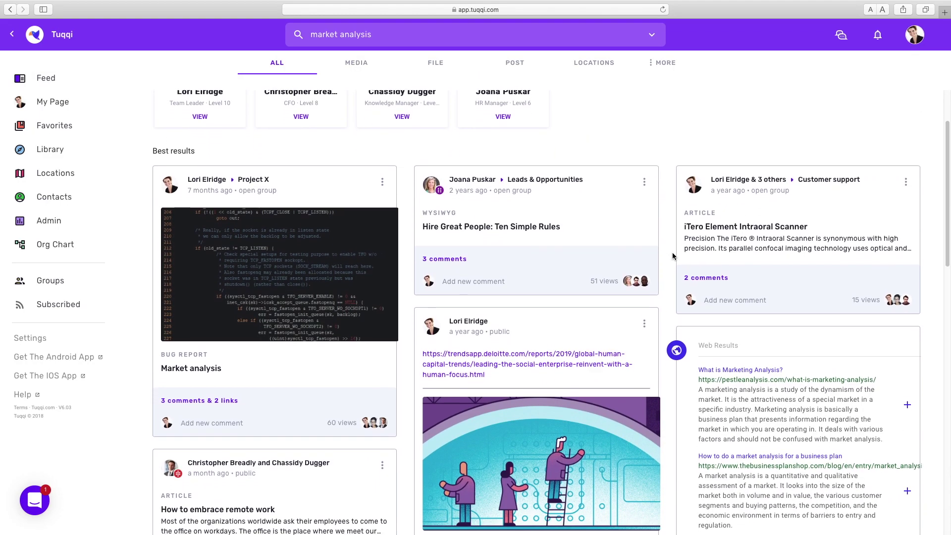
scroll(673, 255, "down", 10)
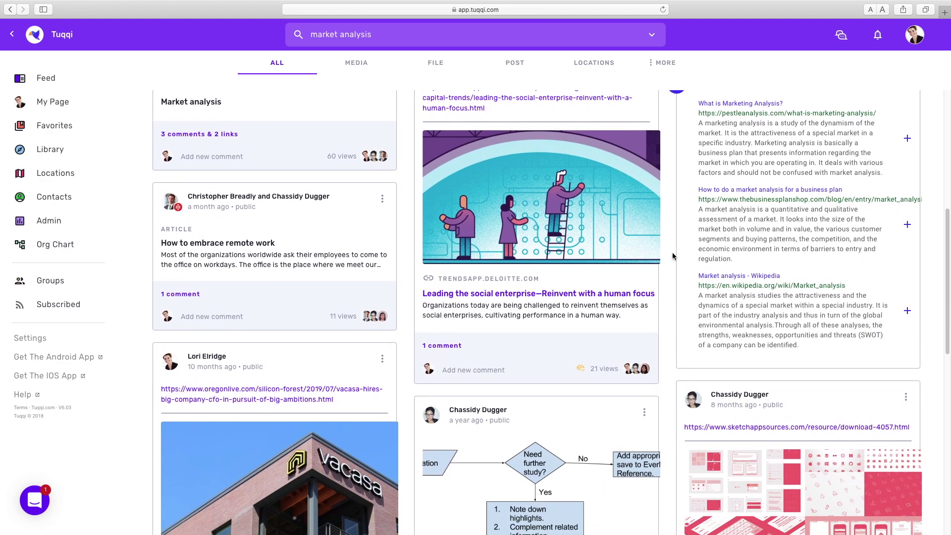
scroll(673, 256, "down", 14)
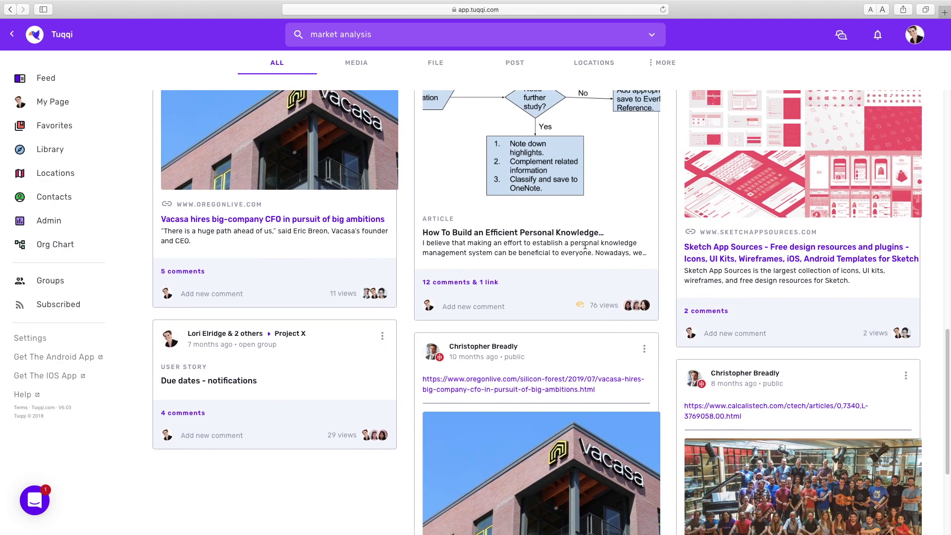
scroll(518, 321, "up", 14)
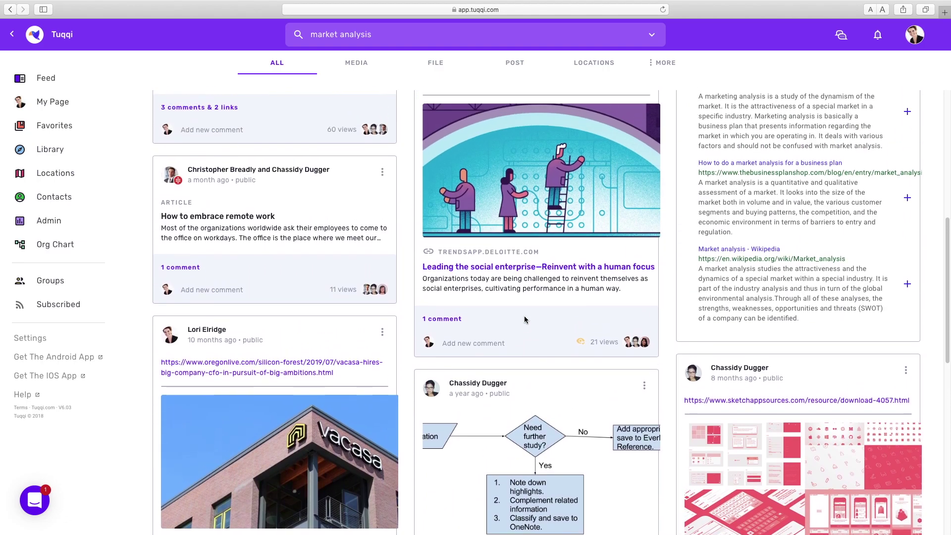
scroll(524, 320, "up", 12)
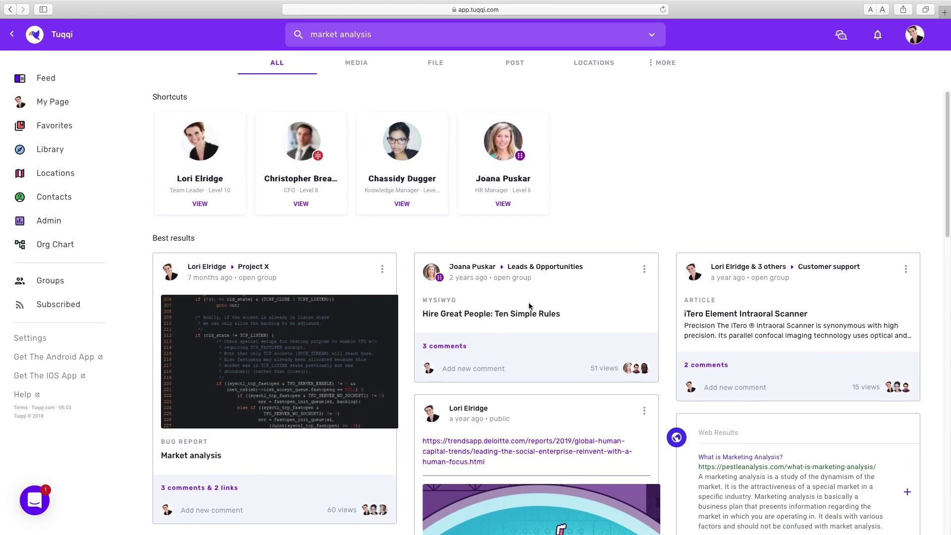
left_click(652, 35)
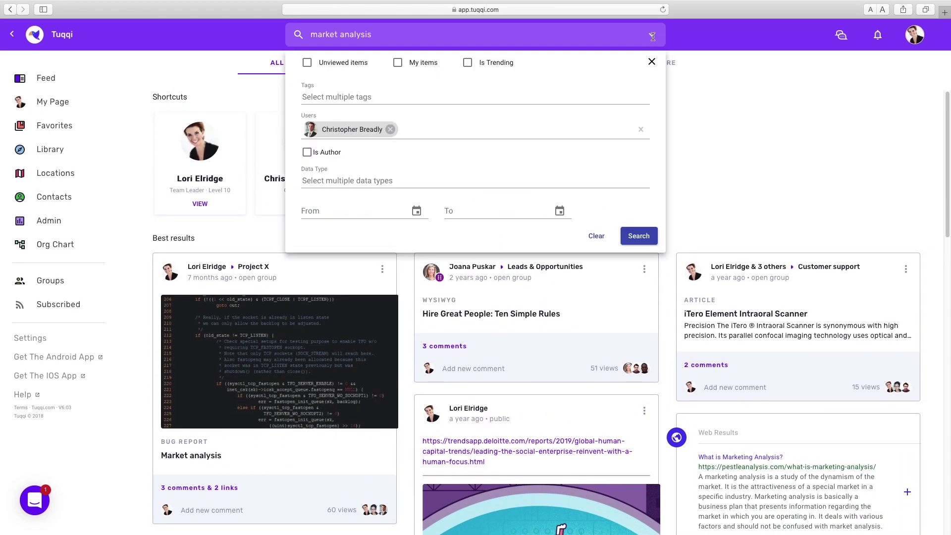
left_click(379, 178)
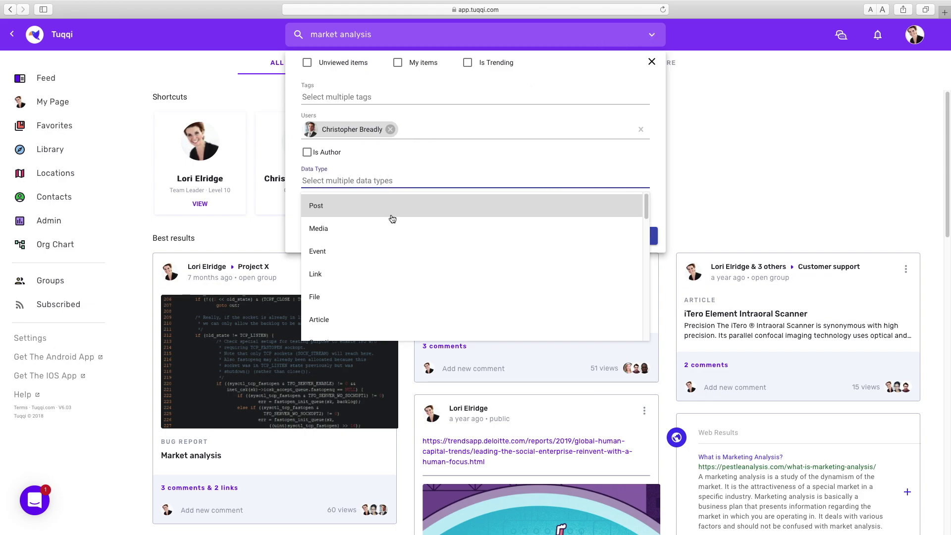
left_click(337, 318)
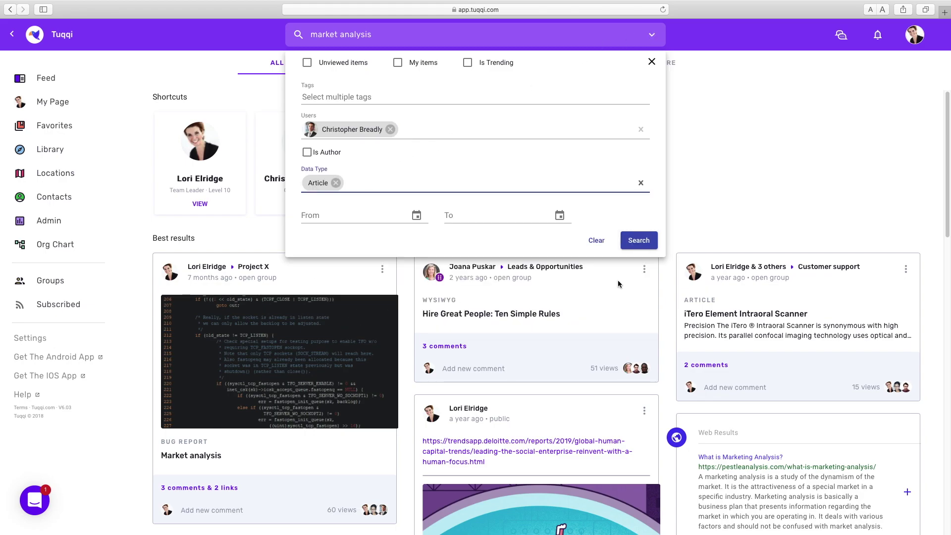
left_click(645, 246)
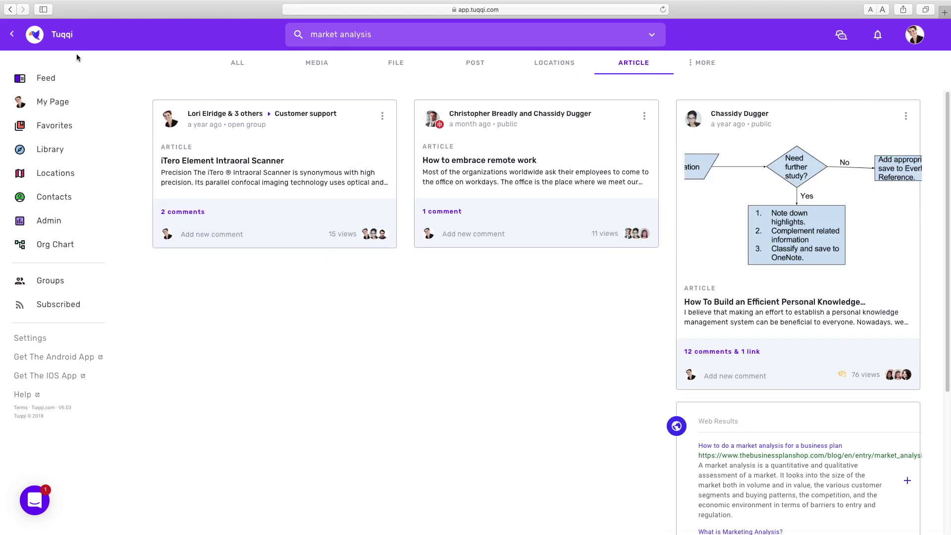
left_click(35, 34)
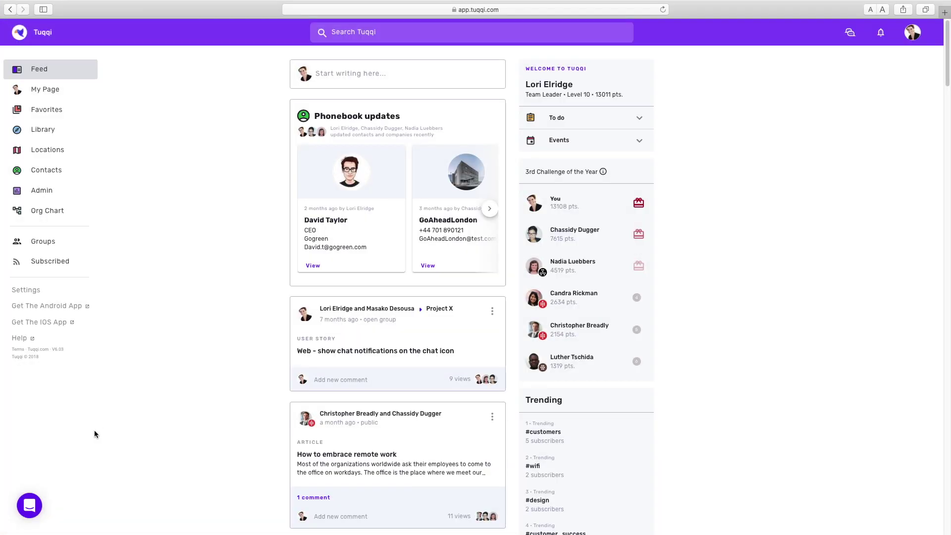
Start a new support messenger conversation with the Tuqqi team and begin typing 'H'.
left_click(33, 500)
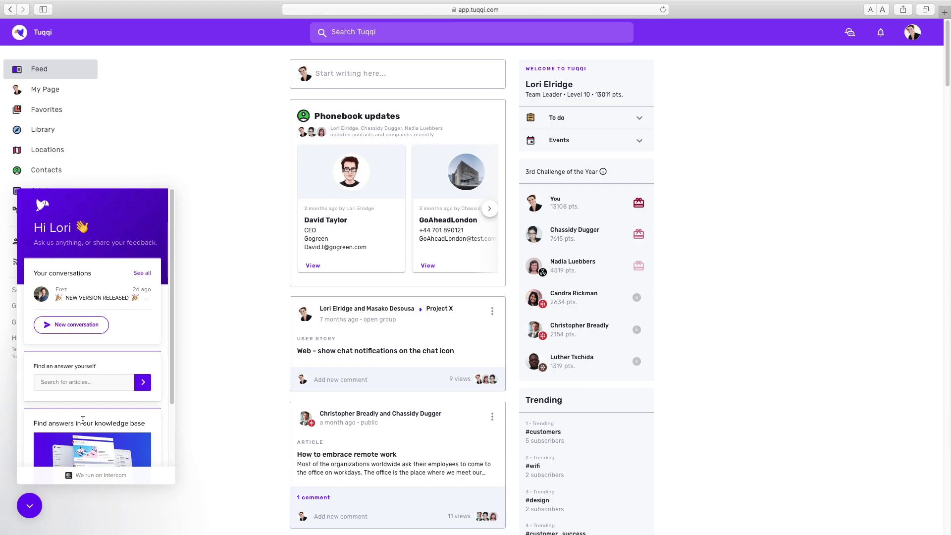
scroll(83, 420, "down", 3)
scroll(83, 423, "up", 3)
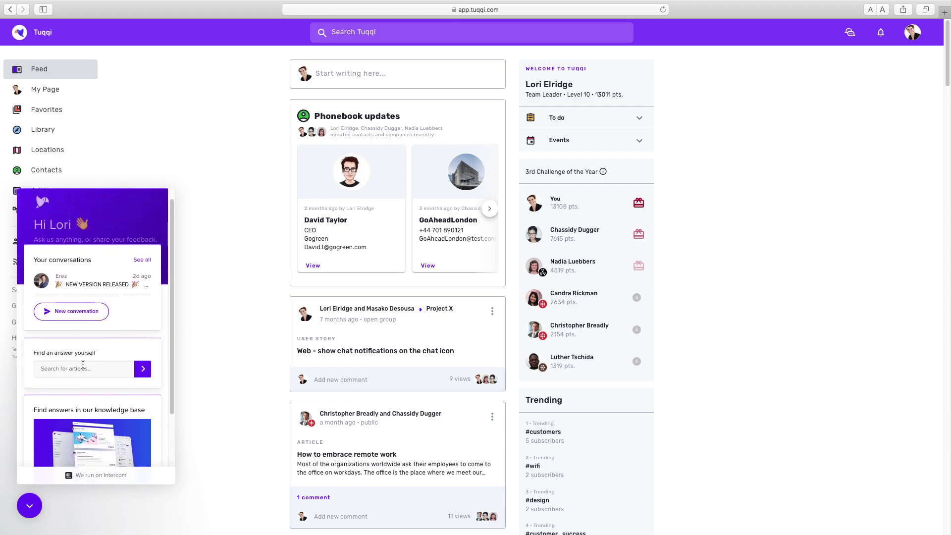
left_click(77, 312)
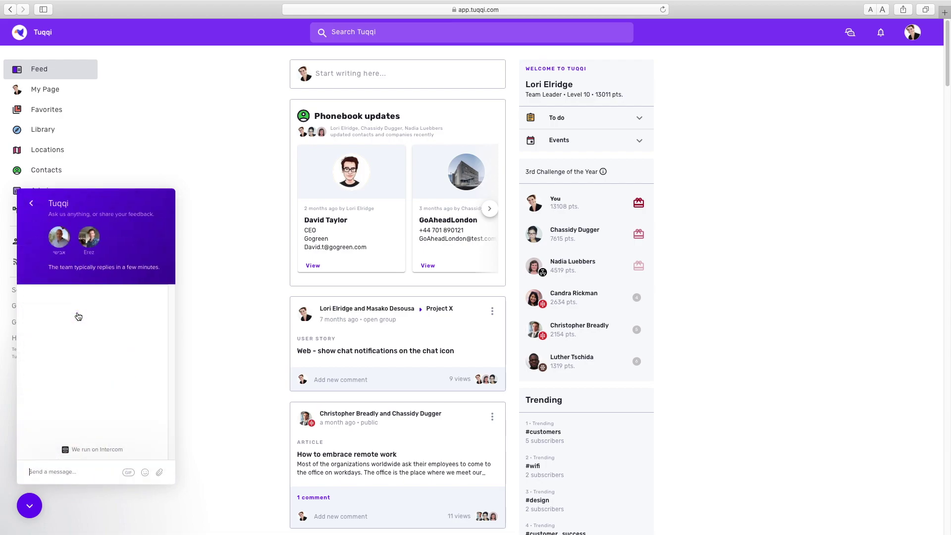
type("H")
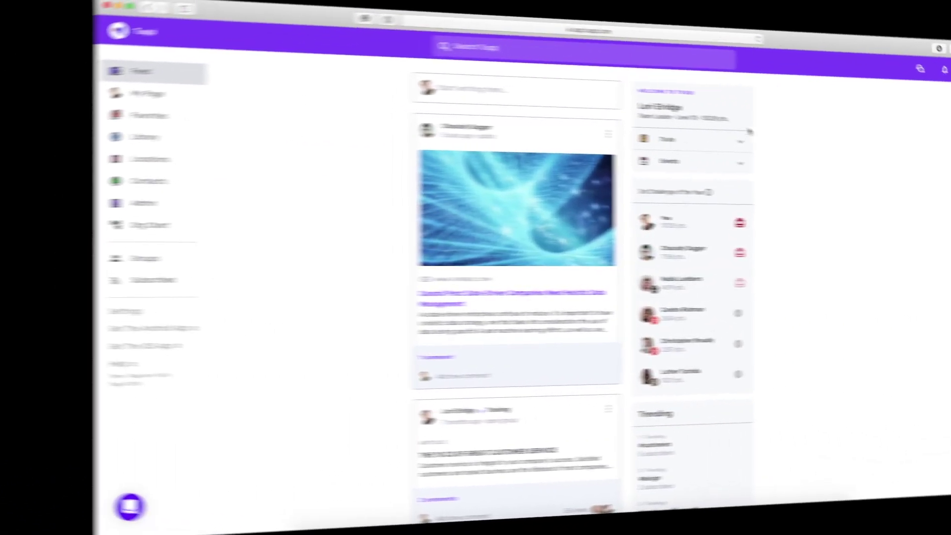
Tick 'Deliver it by tomorrow' in the To do list and glance at notifications.
left_click(560, 138)
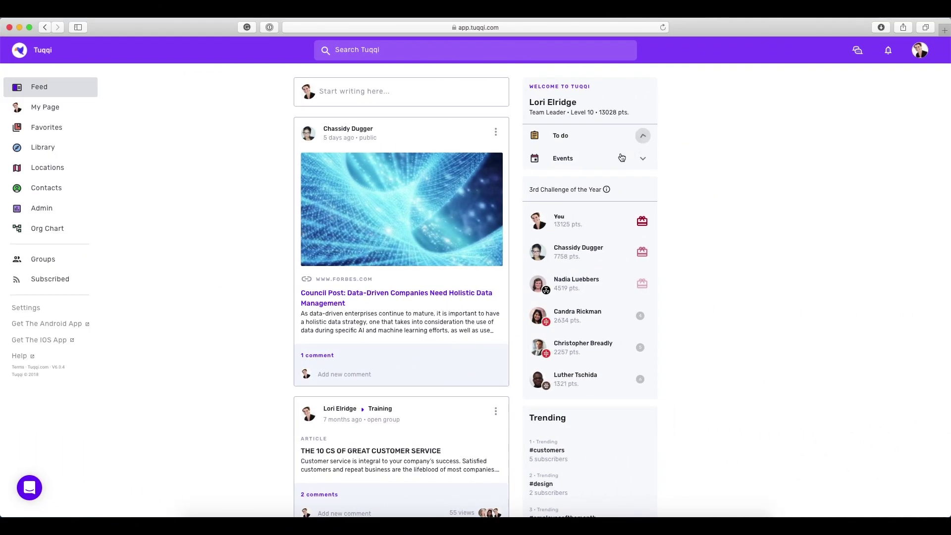
left_click(536, 170)
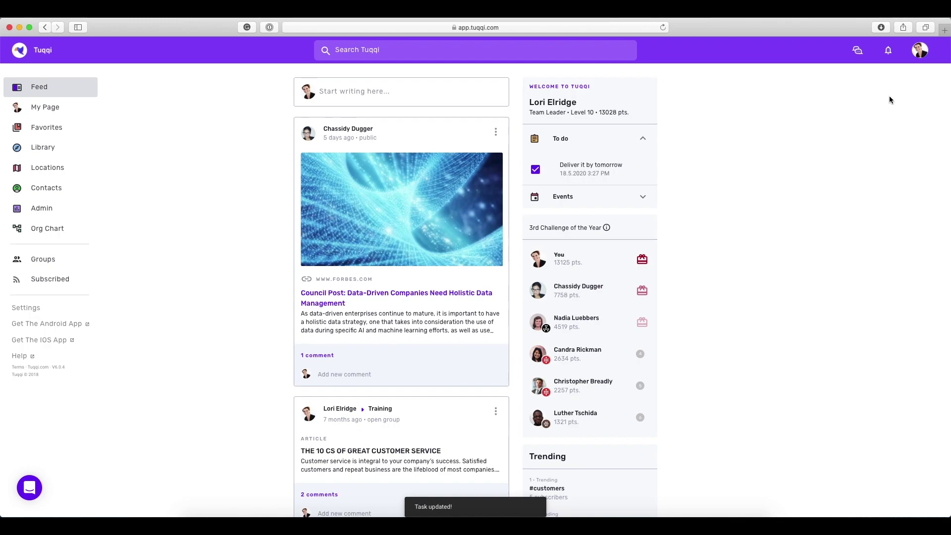
left_click(889, 51)
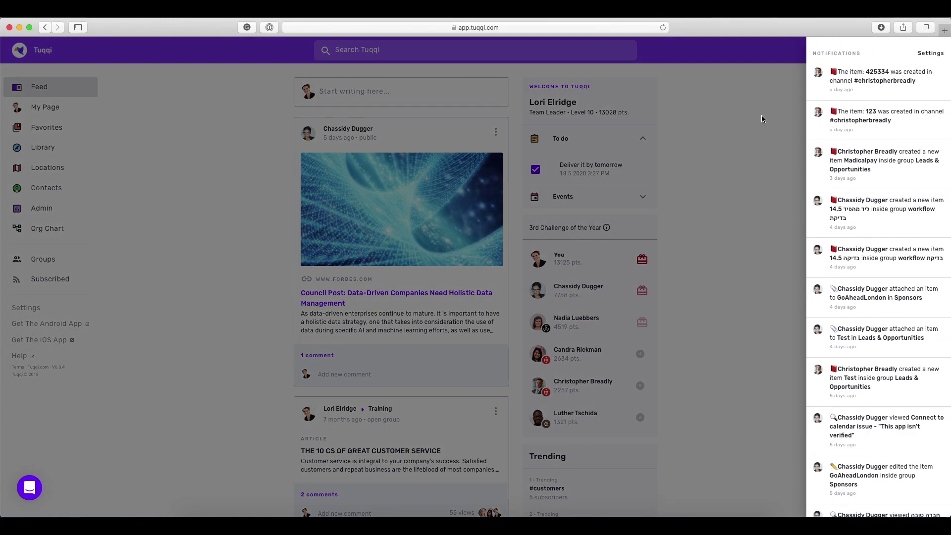
left_click(762, 119)
left_click(347, 374)
type("ch")
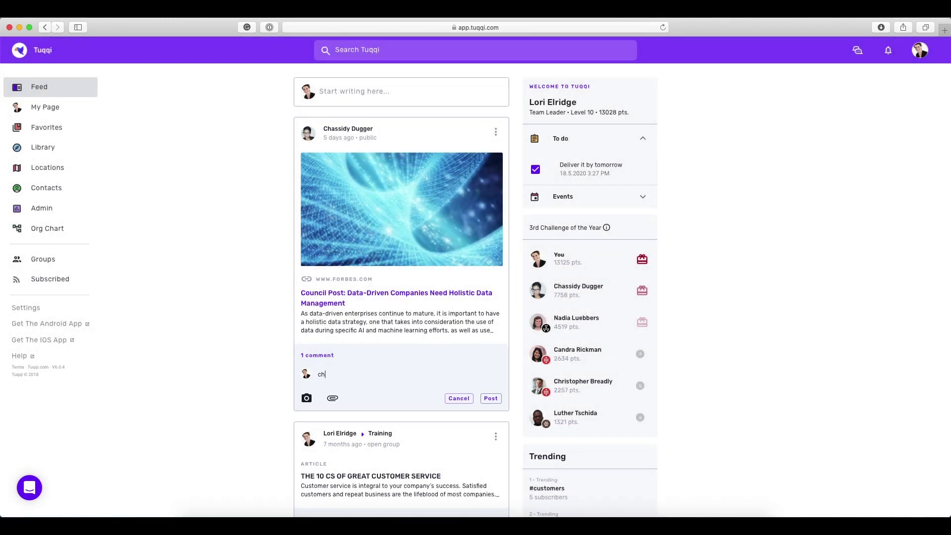
type("eck it out @arikrish")
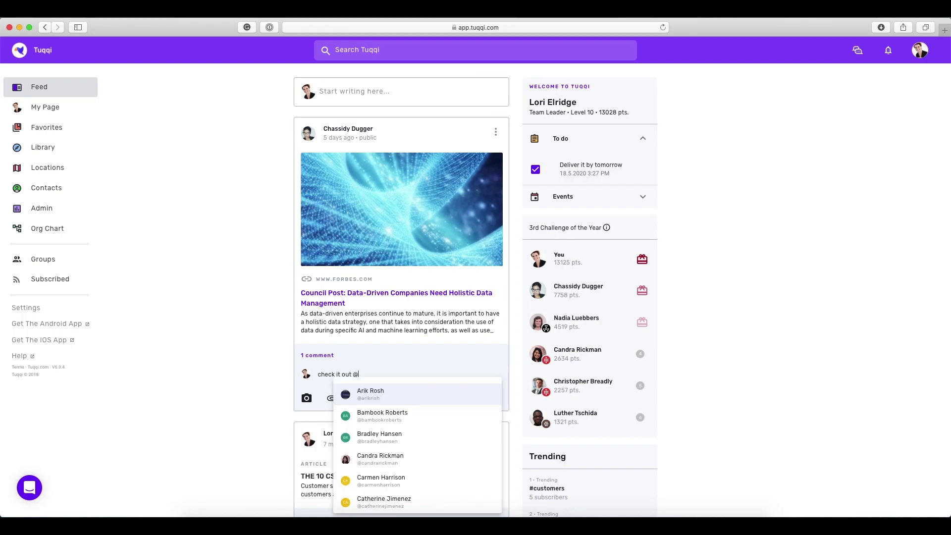
key("Return")
left_click(490, 399)
scroll(391, 346, "down", 2)
scroll(452, 342, "down", 5)
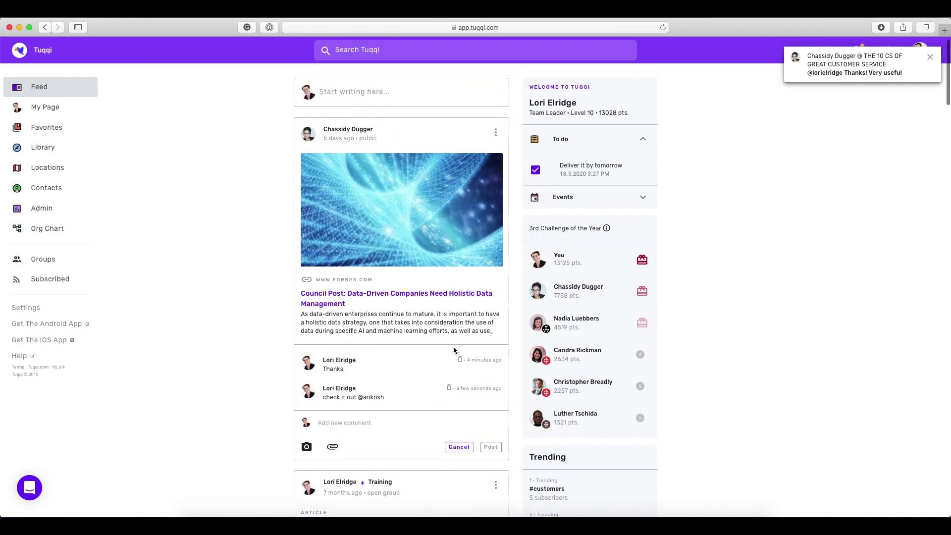
Open the new reply in Tuqqi Talk and start a response beginning 'Su'.
left_click(837, 64)
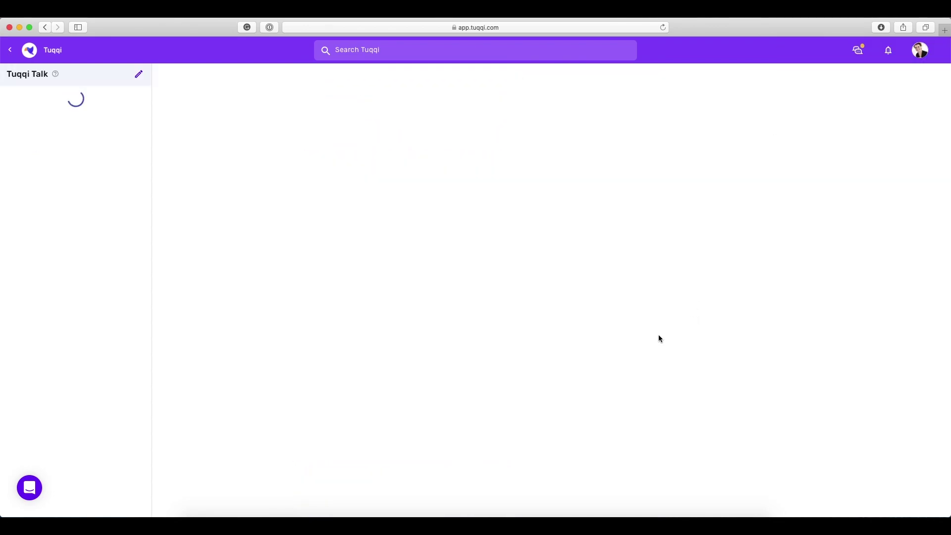
left_click(221, 452)
type("Sure thin")
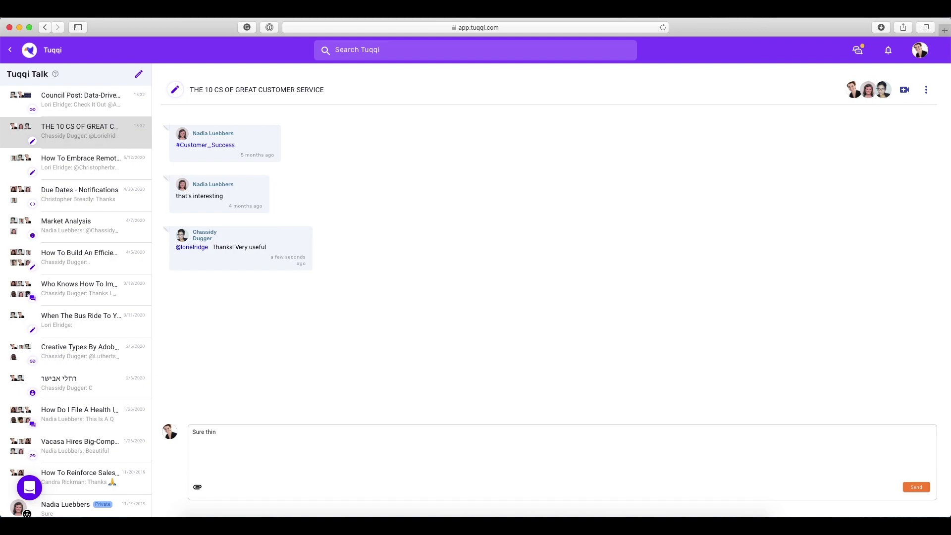